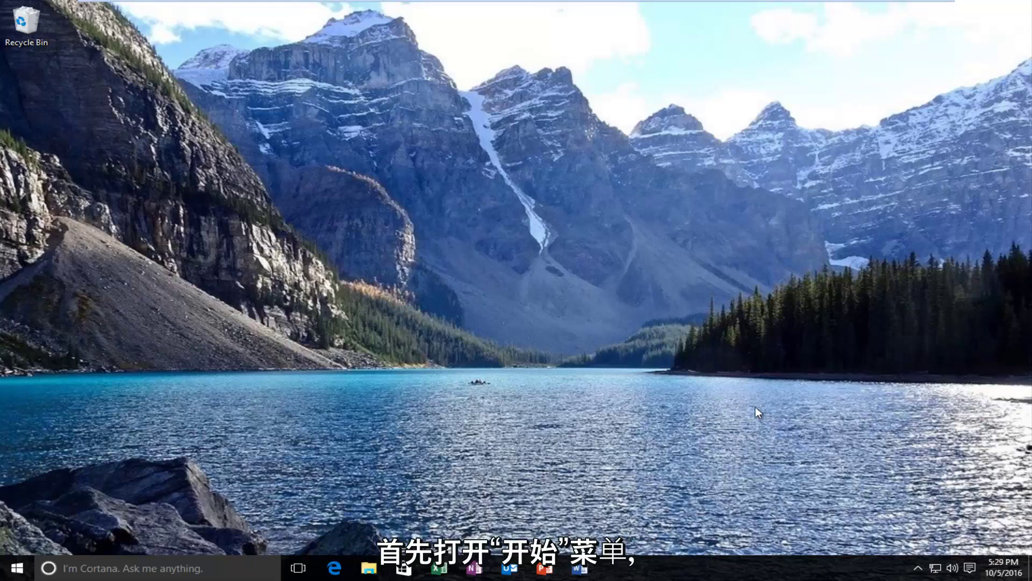
Step: Search 'devices' from Start and launch the Devices and Printers control panel
{"action": "left_click", "coordinate": [4, 572]}
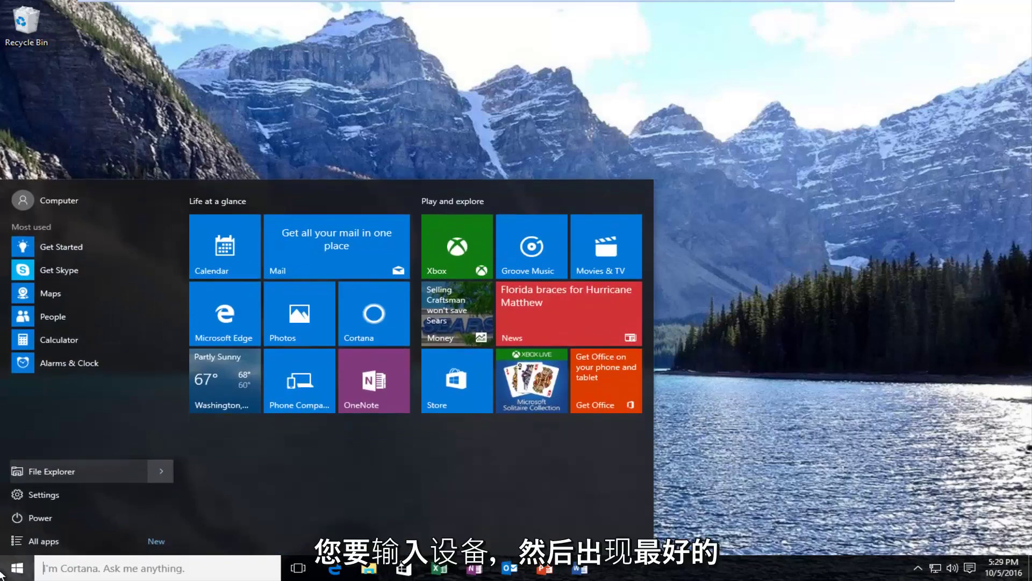
{"action": "type", "text": "devices"}
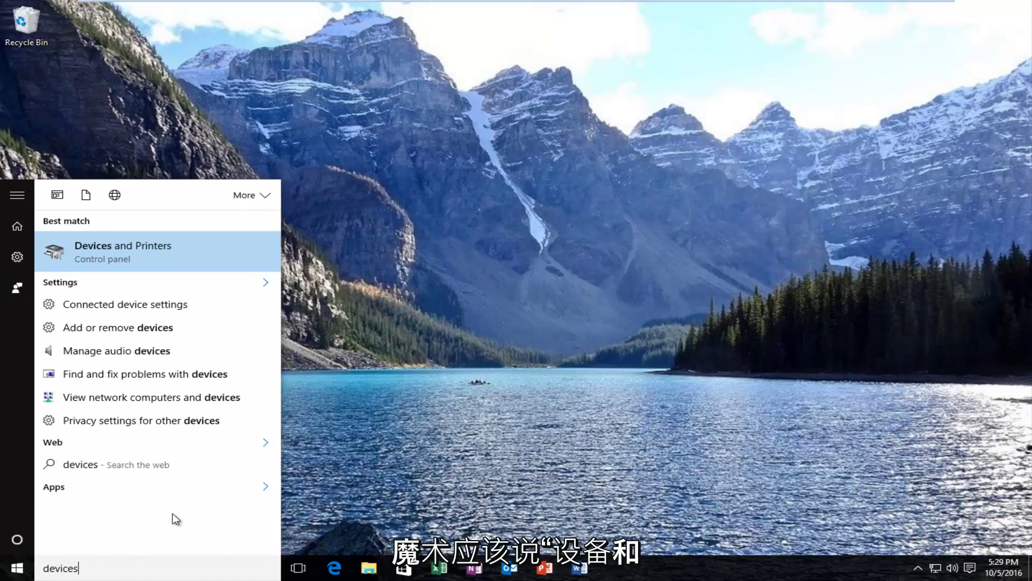
{"action": "left_click", "coordinate": [133, 257]}
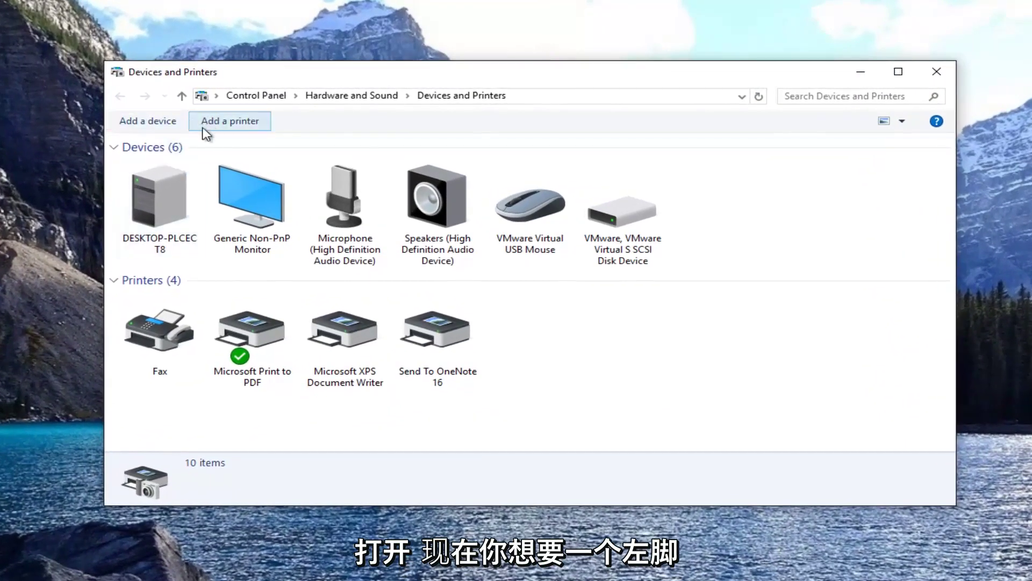
Step: Begin the Add a printer wizard from the Devices and Printers toolbar
{"action": "left_click", "coordinate": [224, 123]}
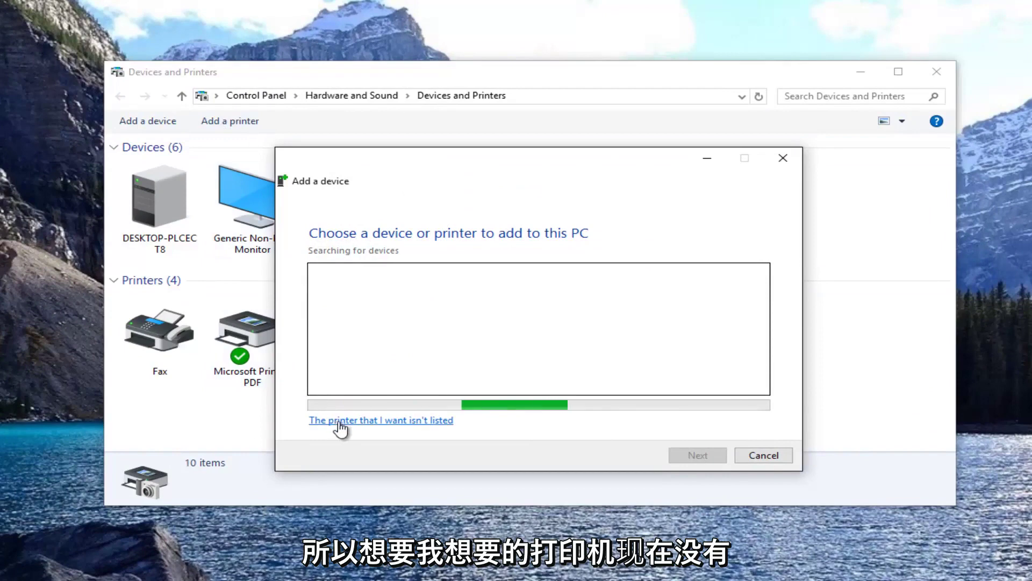
Step: Report the printer isn't listed and proceed to adding it by TCP/IP address or hostname
{"action": "left_click", "coordinate": [363, 420]}
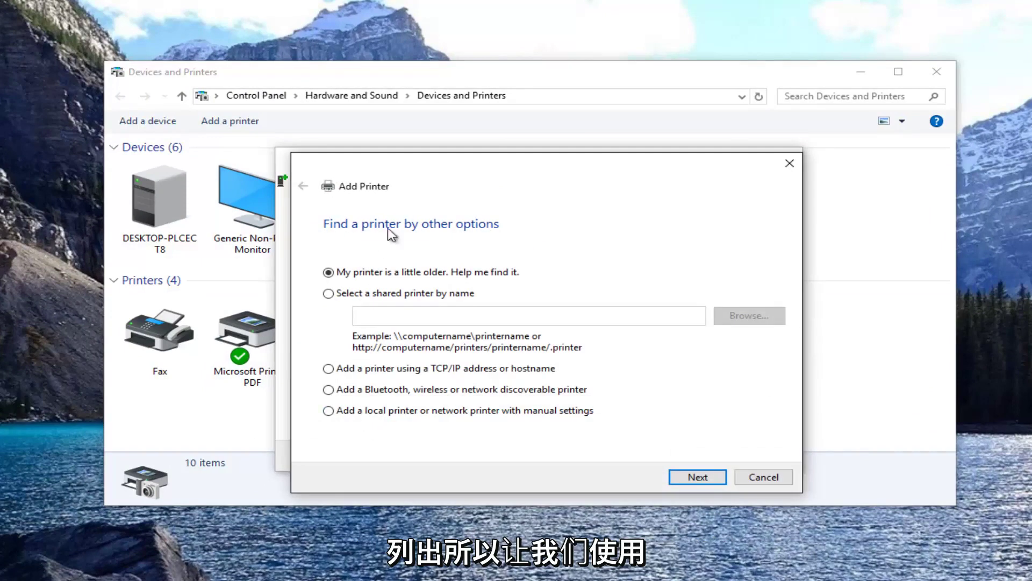
{"action": "left_click_drag", "start_coordinate": [387, 169], "coordinate": [382, 158]}
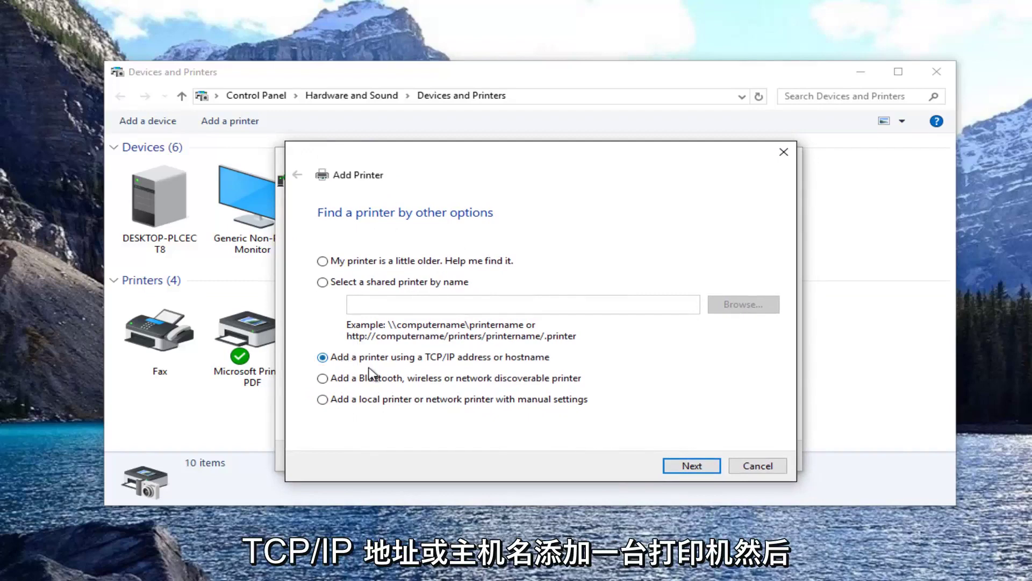
{"action": "left_click", "coordinate": [681, 468]}
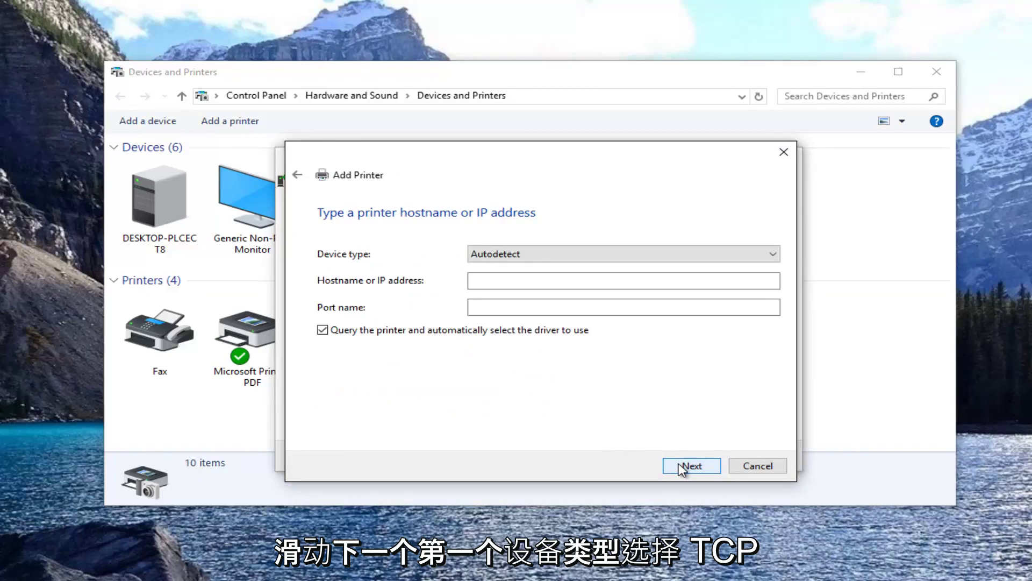
Step: Set device type to TCP/IP Device at address 11.21.43.20 and submit for port detection
{"action": "left_click", "coordinate": [611, 257]}
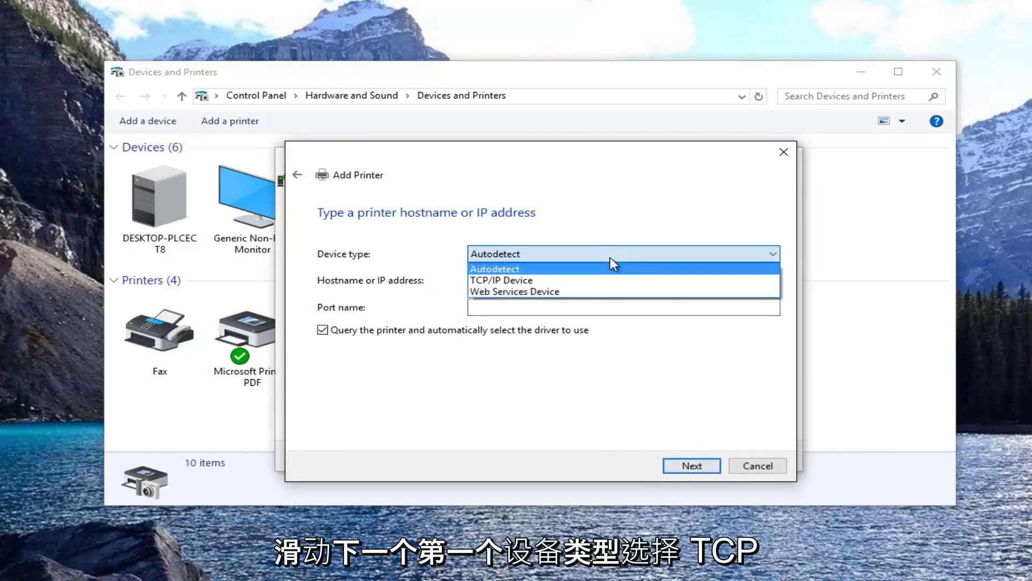
{"action": "left_click", "coordinate": [490, 281]}
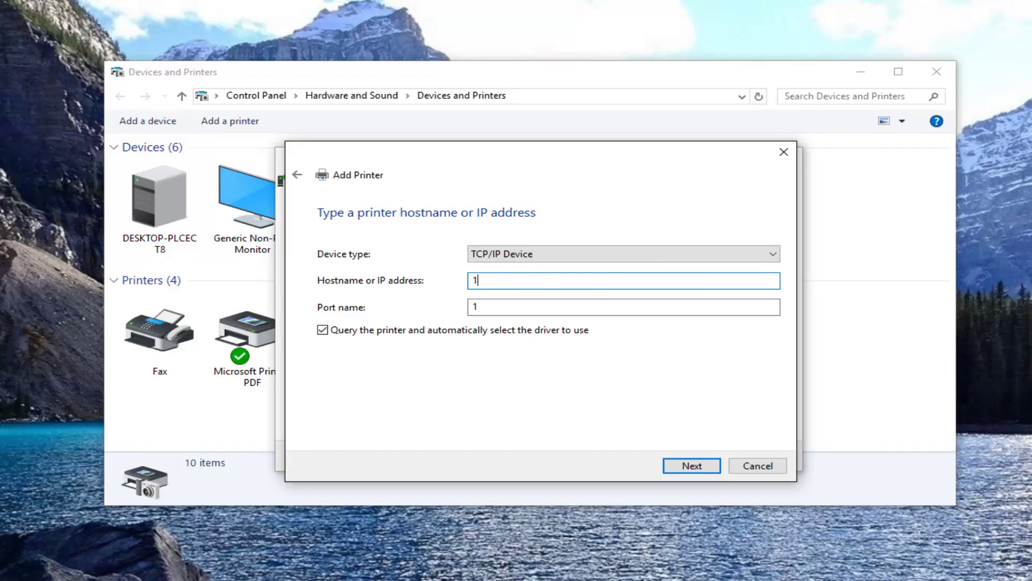
{"action": "type", "text": "1.21.43."}
{"action": "type", "text": "20"}
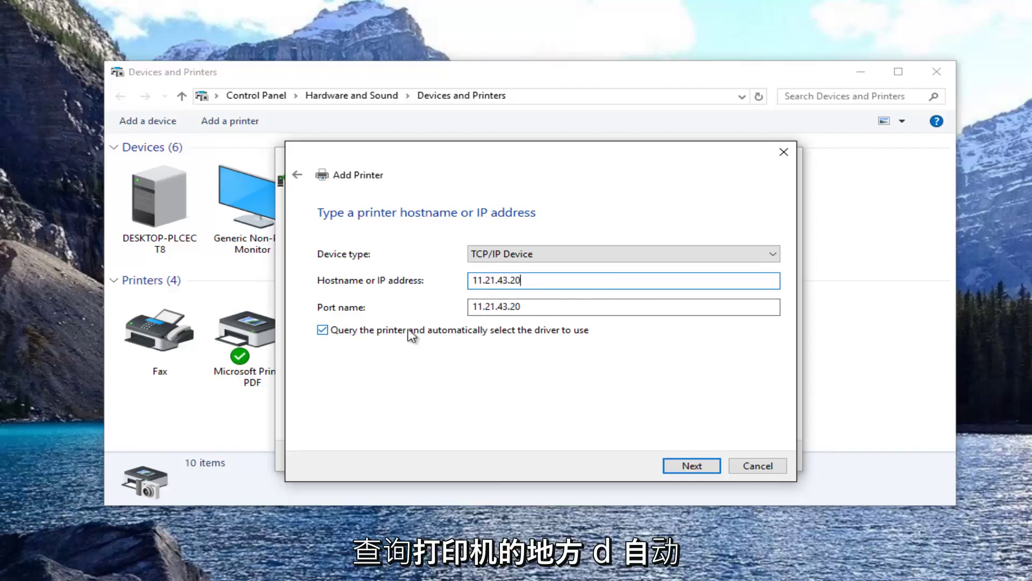
{"action": "left_click", "coordinate": [679, 468]}
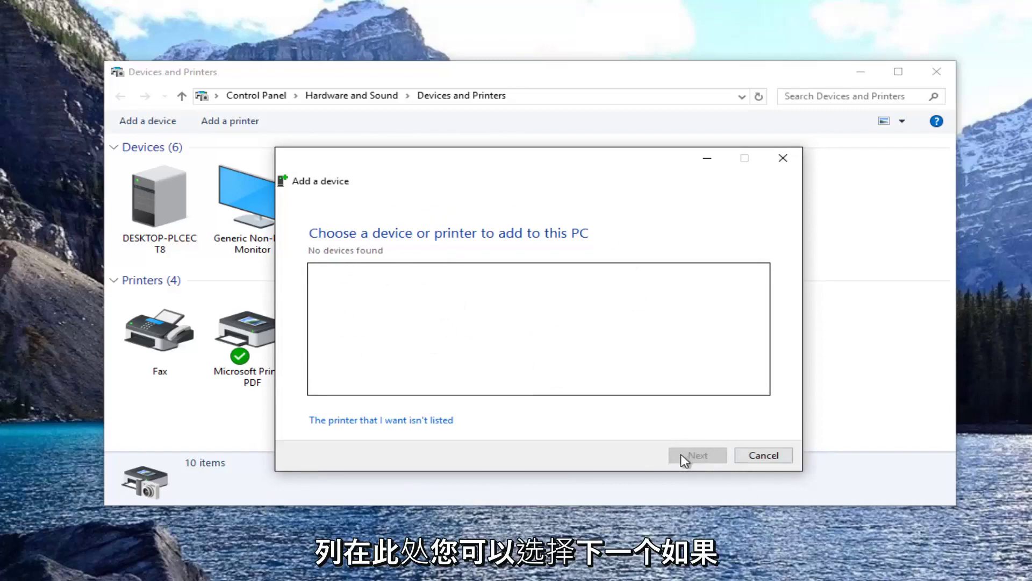
Step: Retry the unlisted-printer route, choosing TCP/IP address or hostname, to reach the empty address page
{"action": "left_click", "coordinate": [355, 420]}
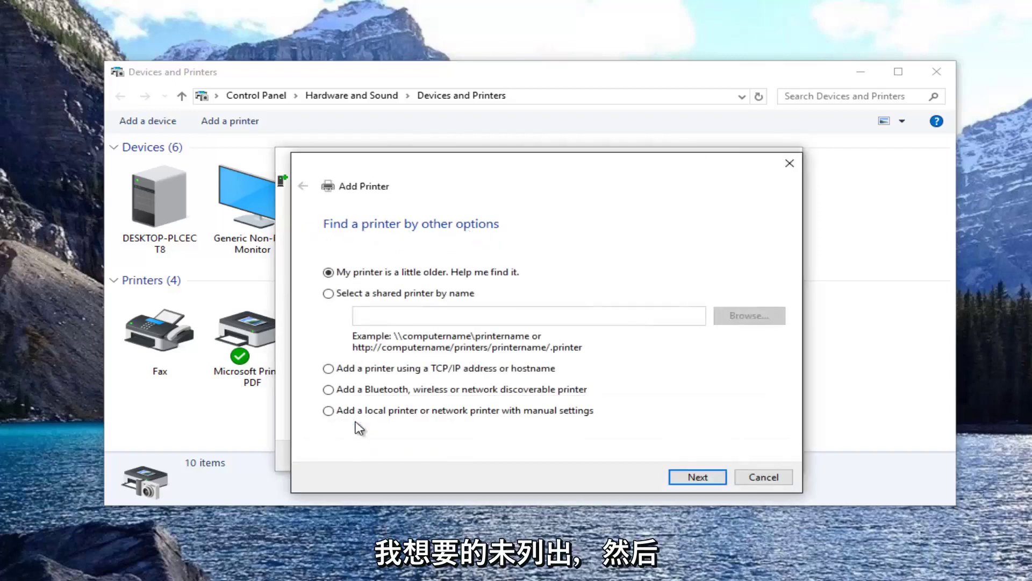
{"action": "left_click", "coordinate": [331, 369]}
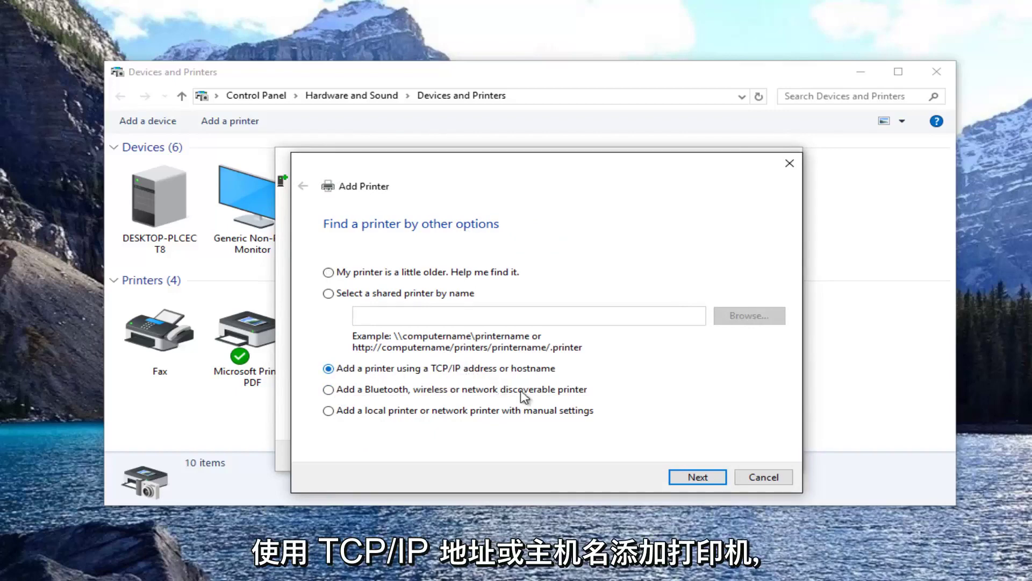
{"action": "left_click", "coordinate": [697, 477]}
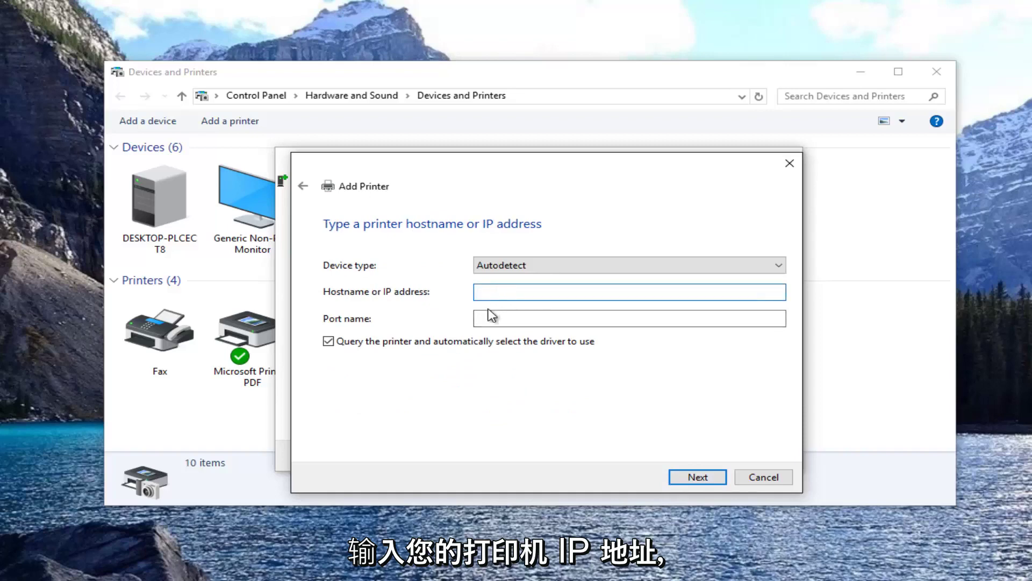
{"action": "type", "text": "11.29.12/34"}
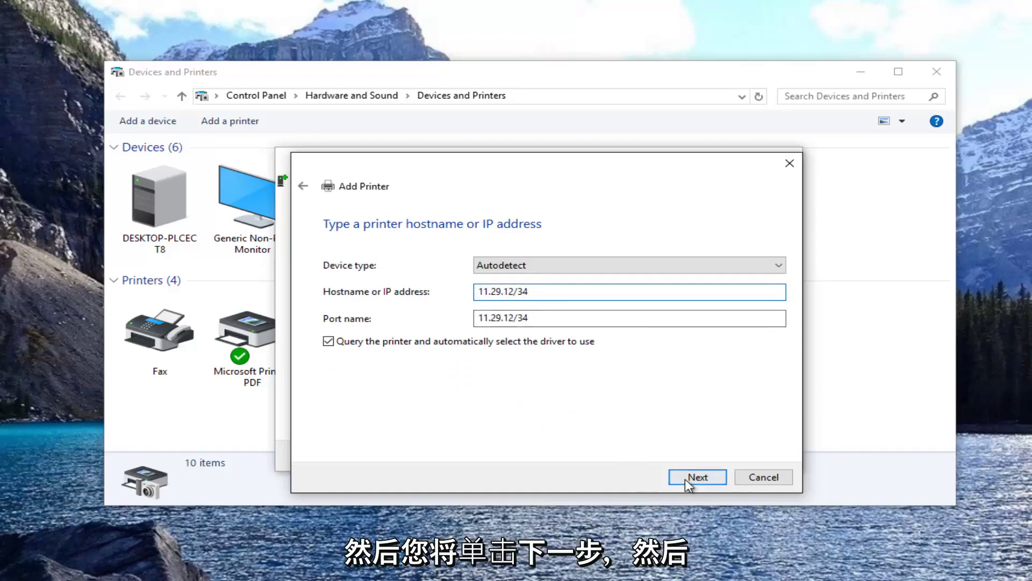